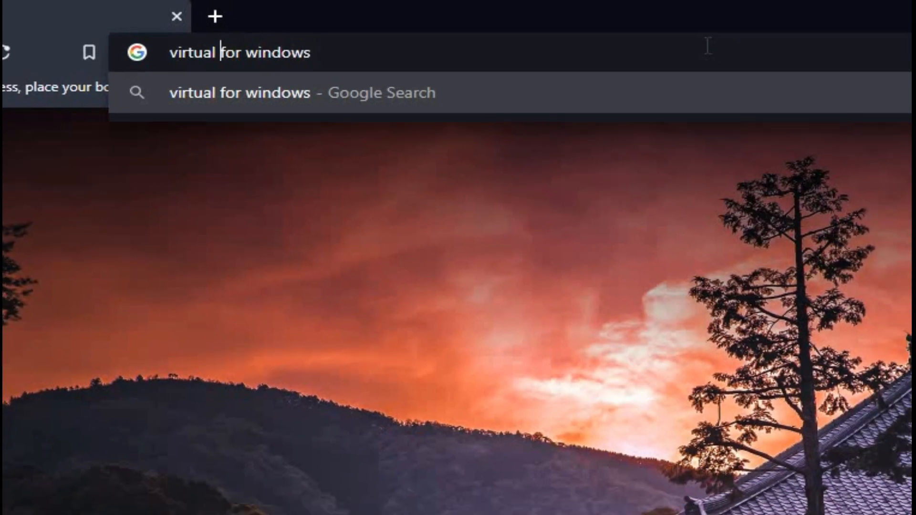
Search the web for "virtual box for windows" and save the VirtualBox 6.1.22 Windows hosts installer to the Downloads folder.
type("box")
key("Return")
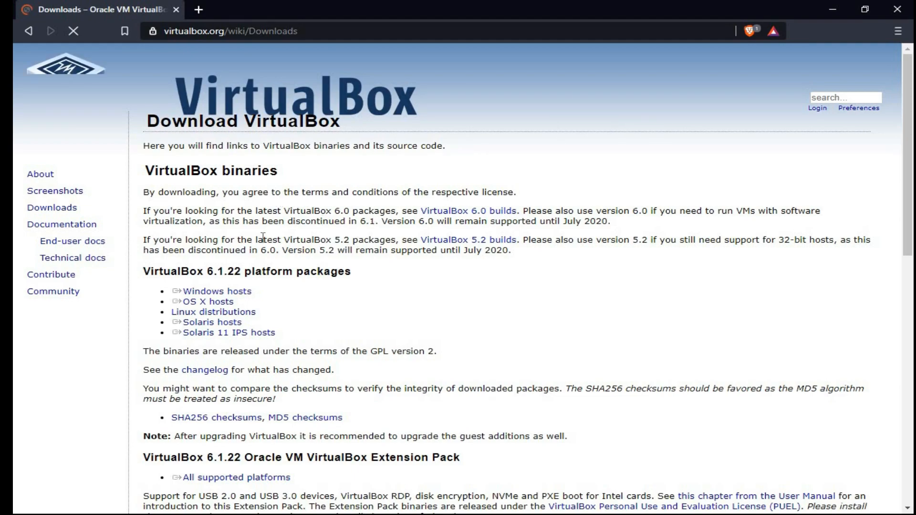
double_click(147, 275)
left_click(239, 268)
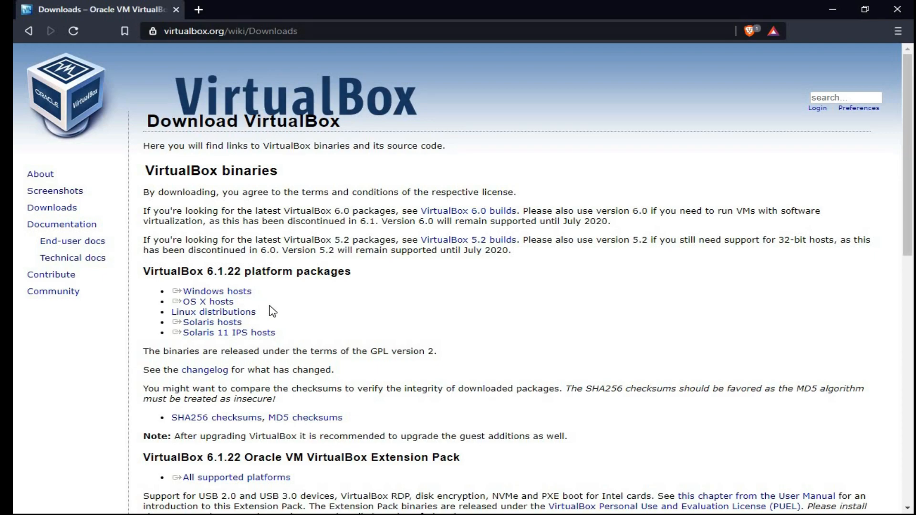
left_click(247, 293)
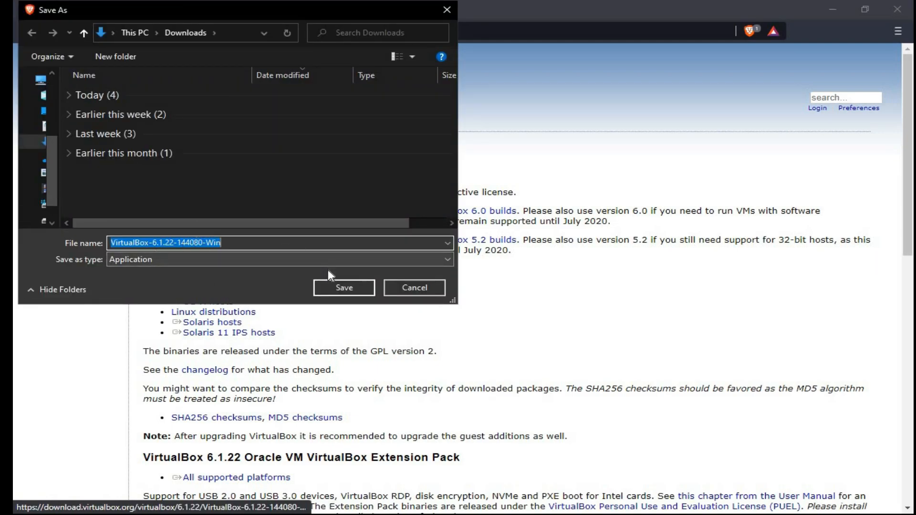
left_click(347, 282)
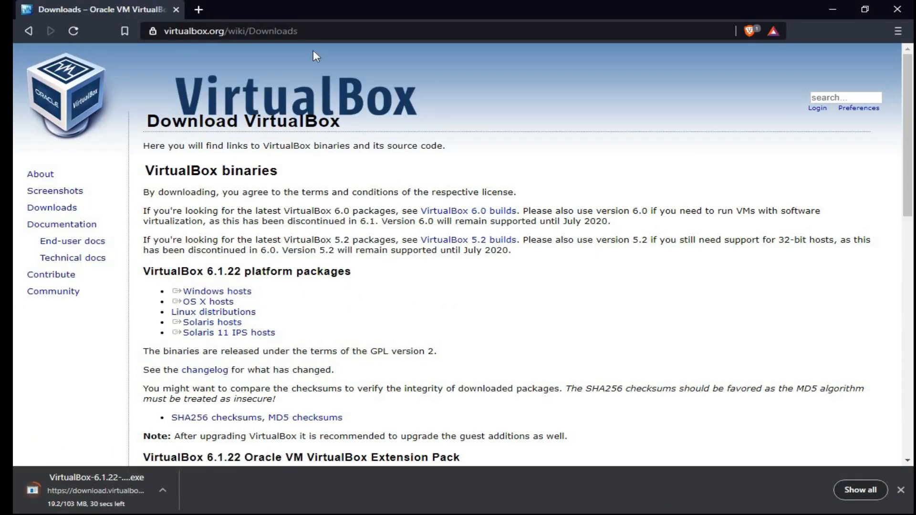
Search the web for "kali linux for virtual box" in a new browser tab.
left_click(199, 10)
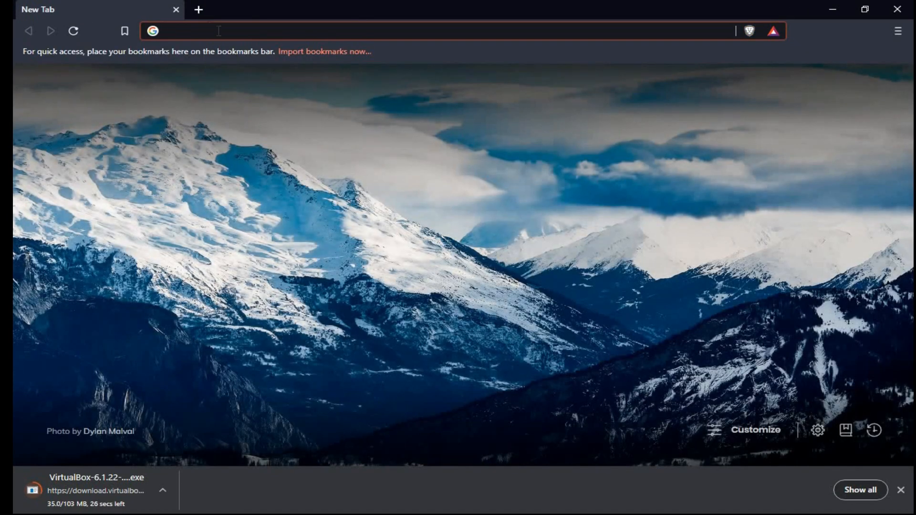
left_click(218, 31)
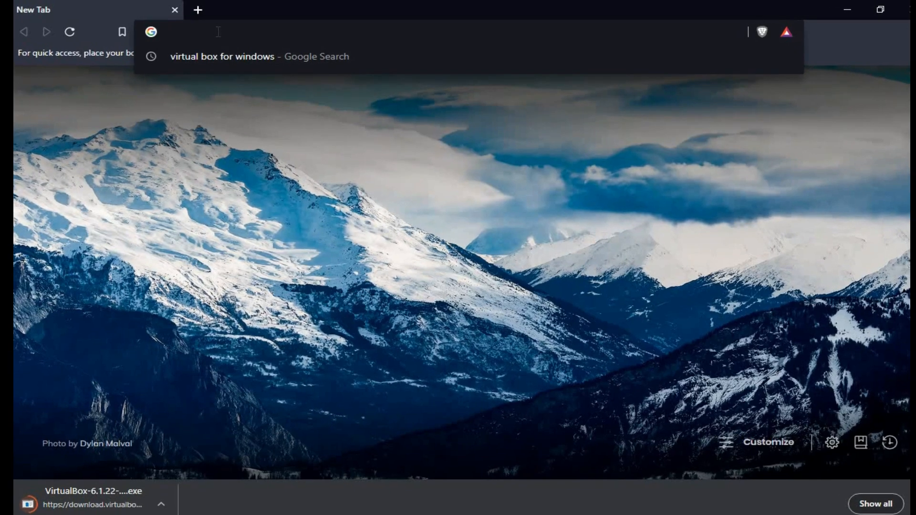
type("kali ")
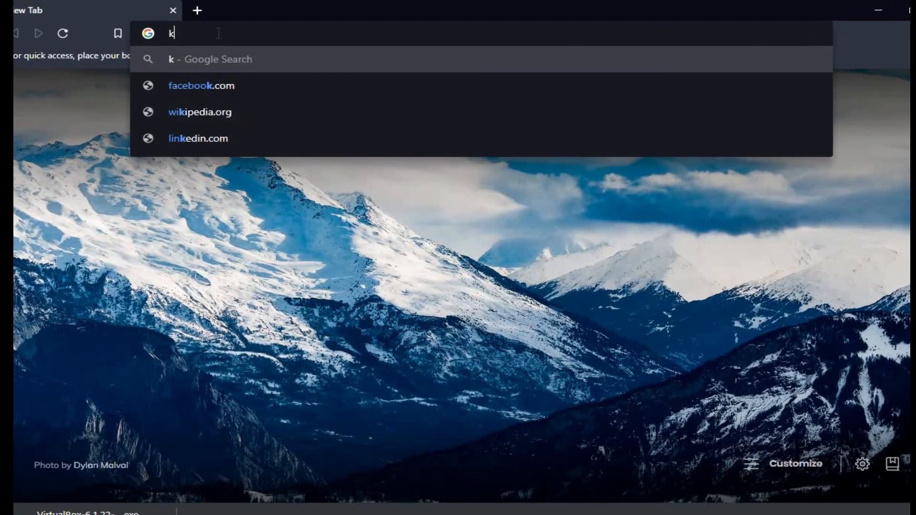
type("linux fo")
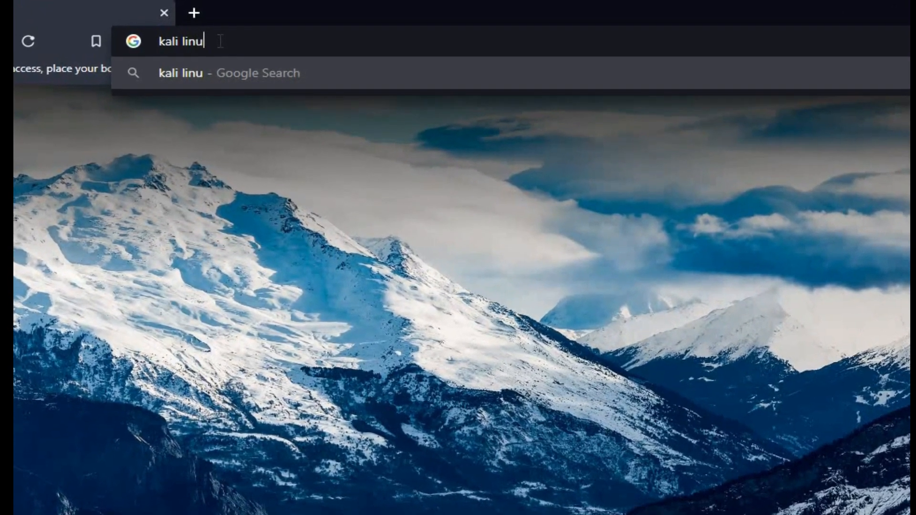
type("r virtual")
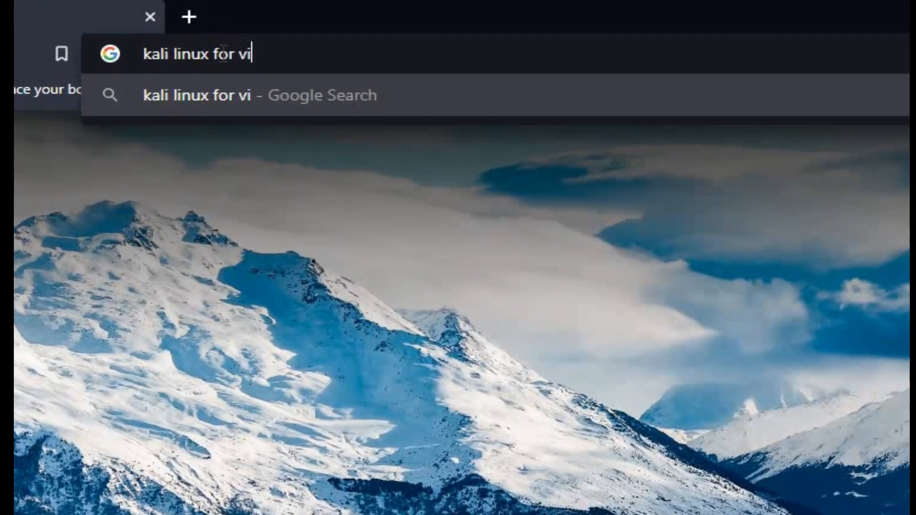
type(" box")
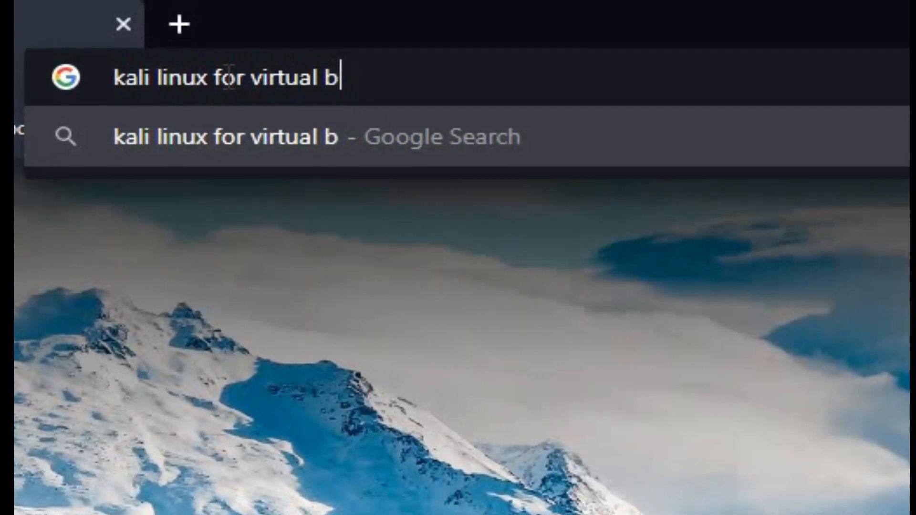
key("Return")
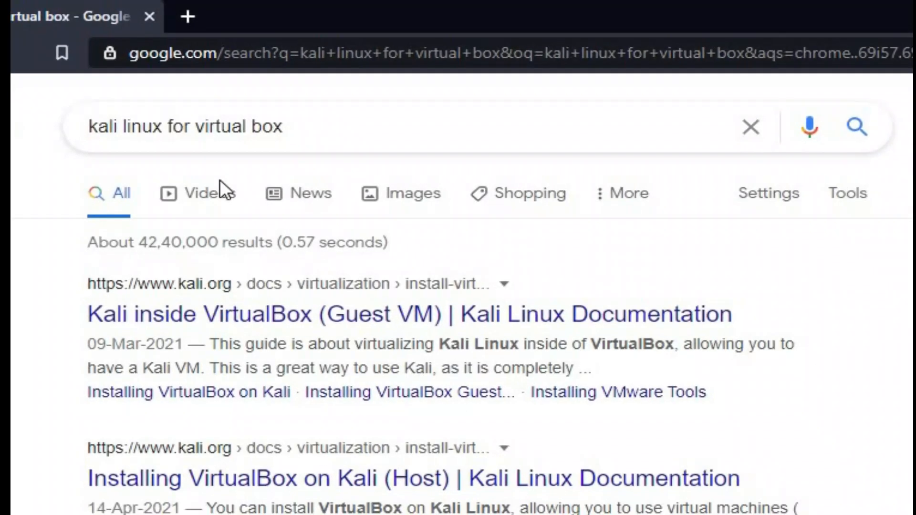
Open the "Kali inside VirtualBox (Guest VM)" result and go from there to the Kali Linux downloads page.
scroll(286, 310, "down", 6)
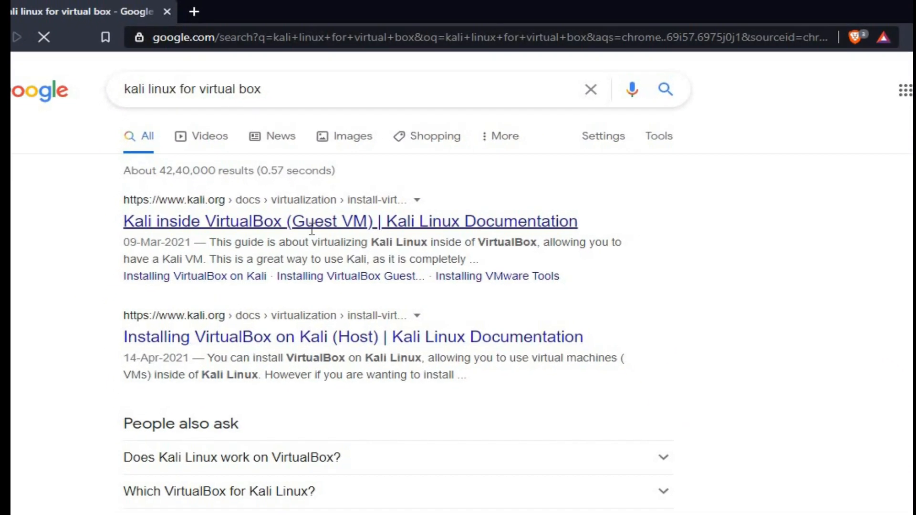
scroll(315, 201, "up", 3)
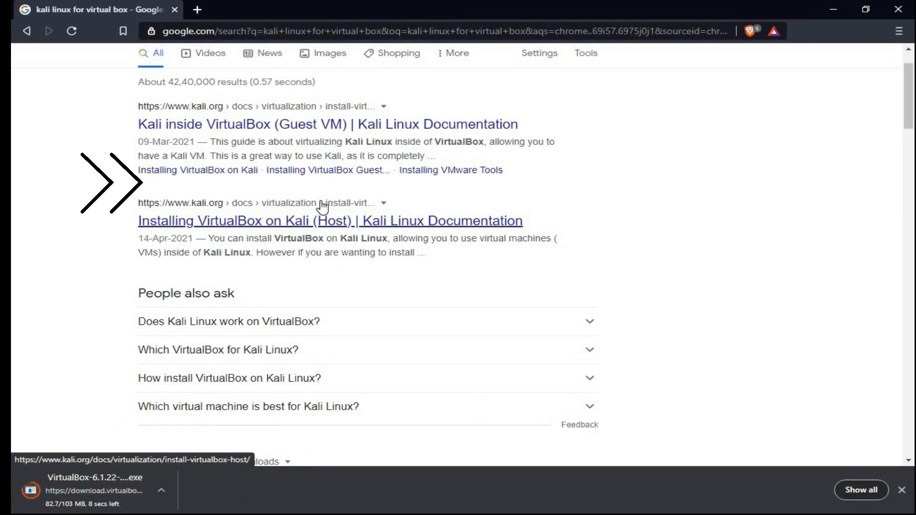
scroll(319, 205, "up", 1)
left_click(314, 190)
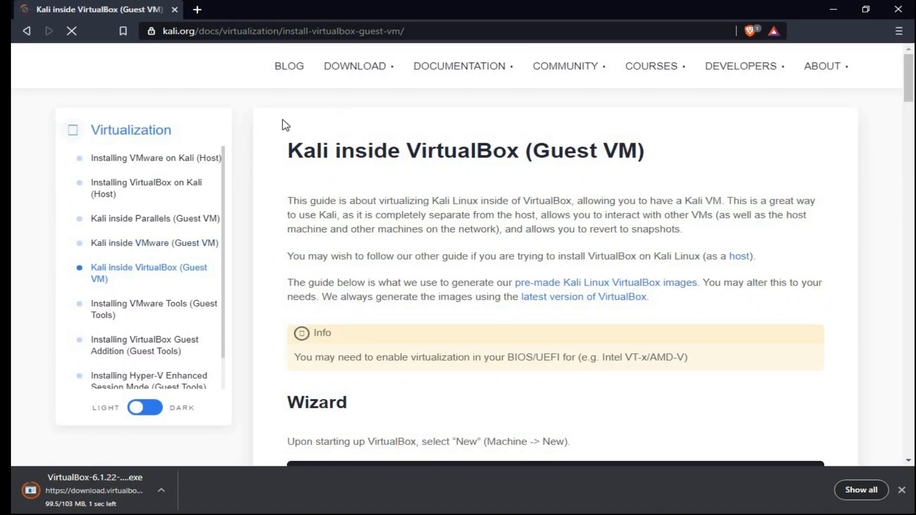
left_click(351, 67)
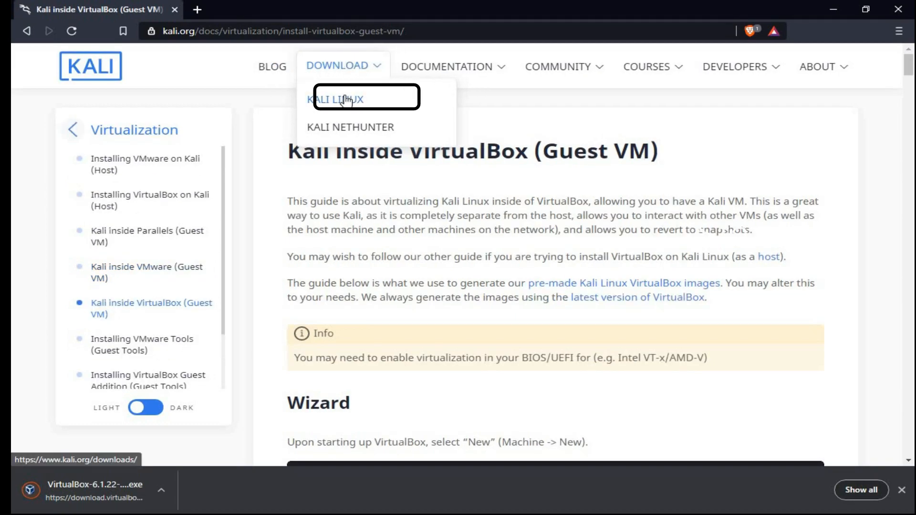
left_click(352, 98)
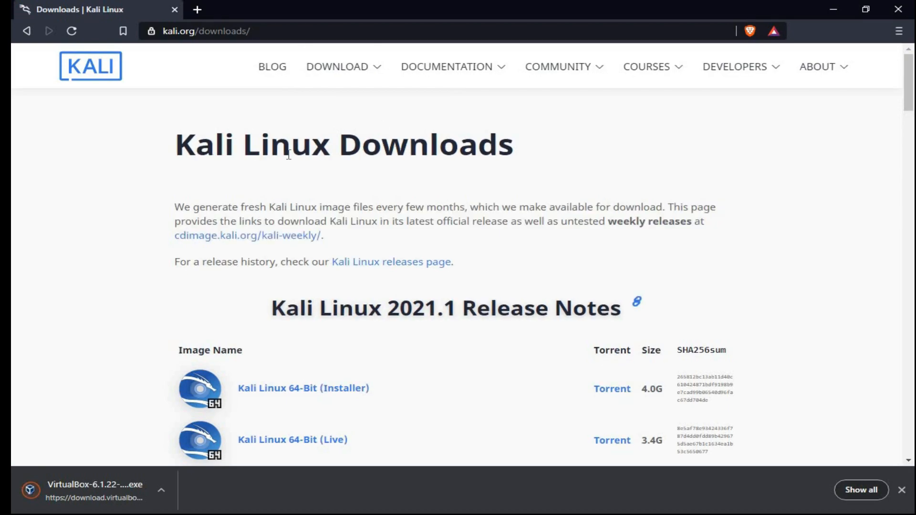
Find the Kali Linux VirtualBox entry among the Kali virtual machines and open the Offensive Security VM download page.
scroll(479, 188, "down", 1)
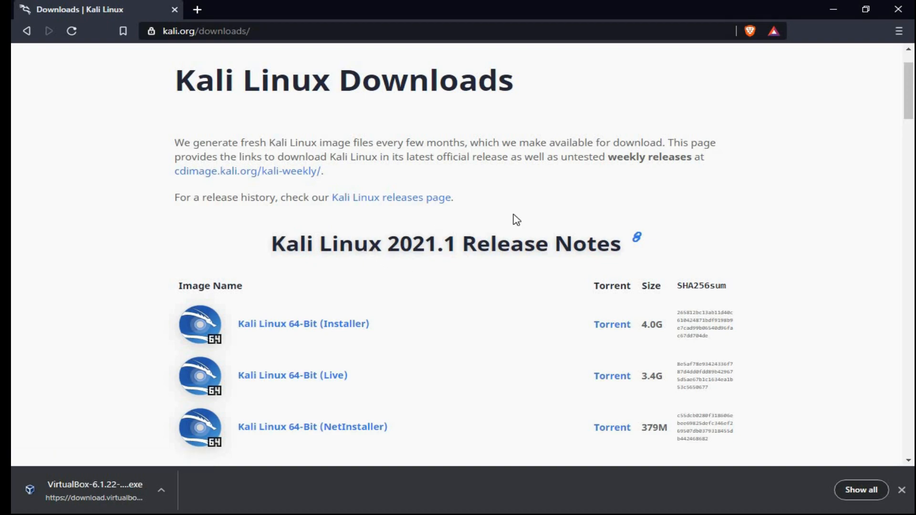
scroll(516, 220, "down", 1)
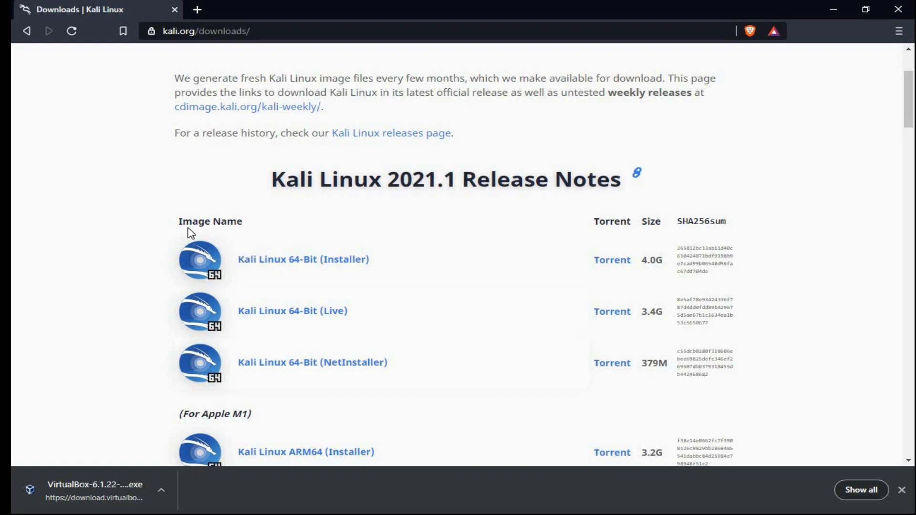
scroll(416, 232, "down", 1)
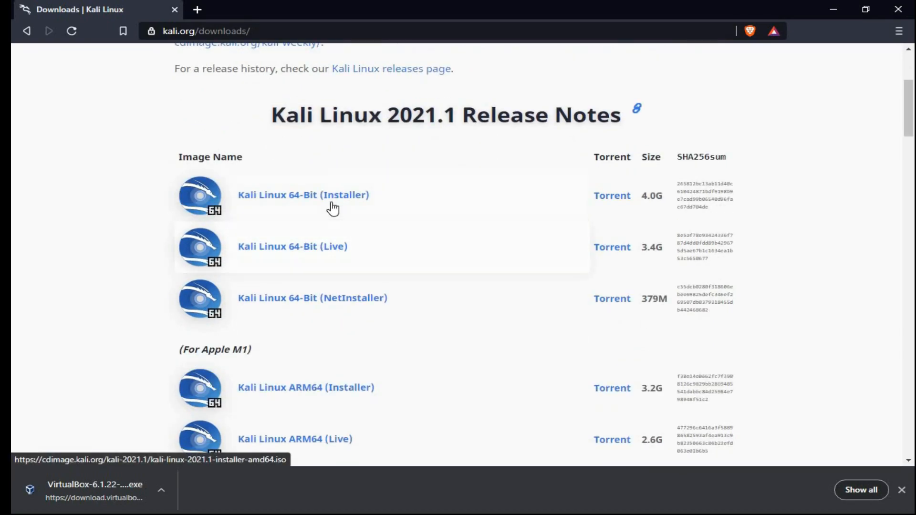
scroll(417, 311, "down", 2)
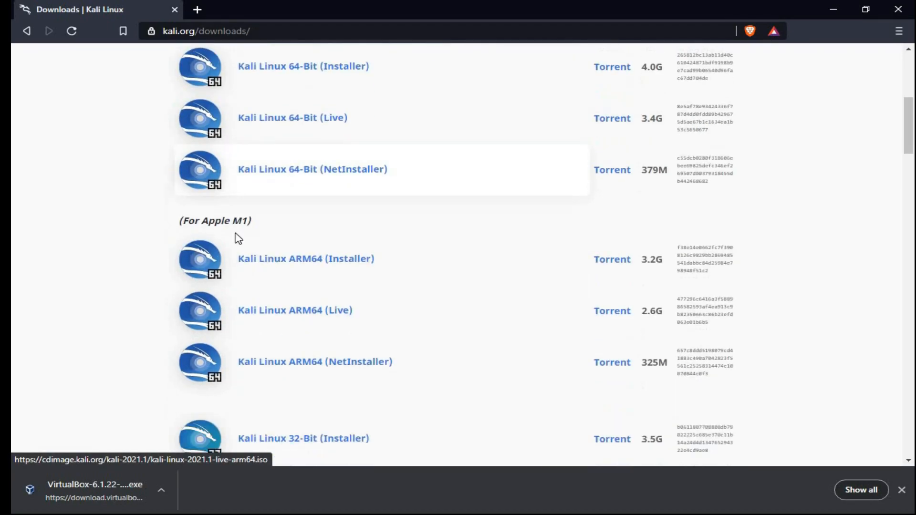
left_click_drag(248, 225, 256, 229)
left_click(224, 216)
left_click_drag(201, 219, 283, 224)
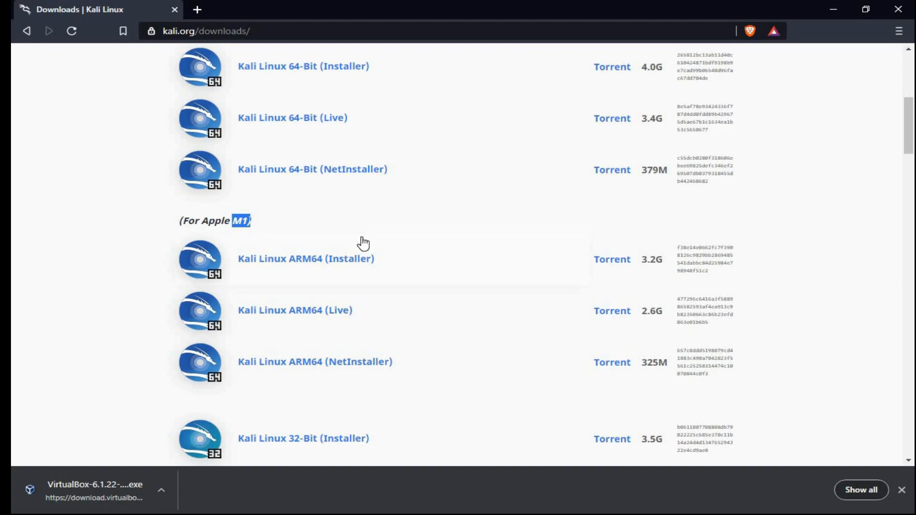
scroll(363, 244, "down", 2)
scroll(391, 358, "down", 7)
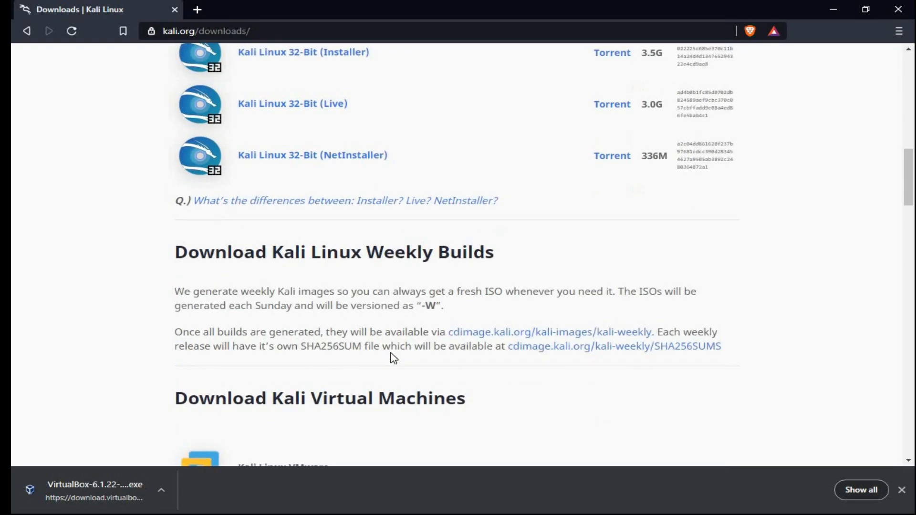
scroll(348, 353, "down", 4)
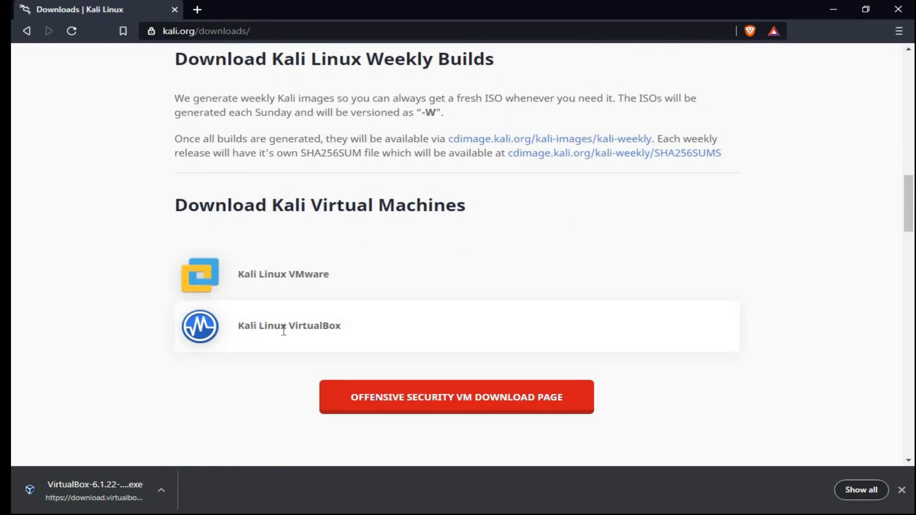
left_click_drag(244, 327, 337, 327)
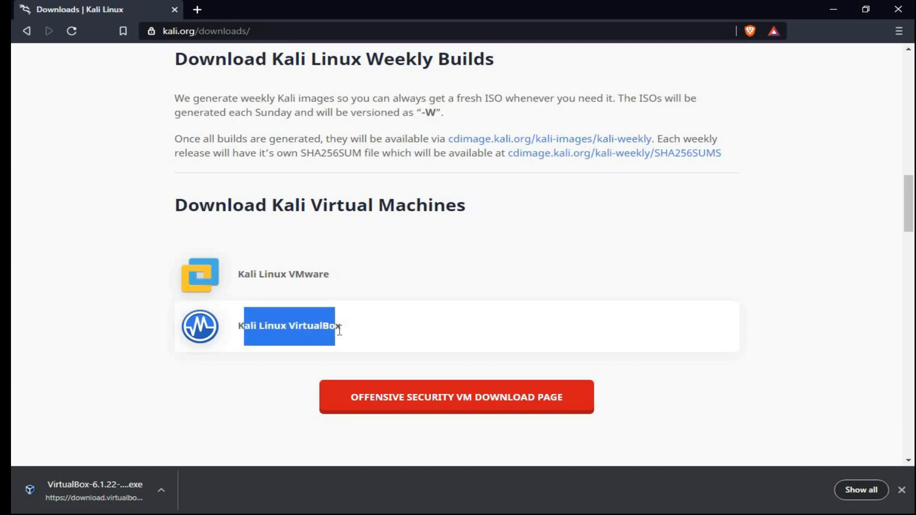
left_click(454, 405)
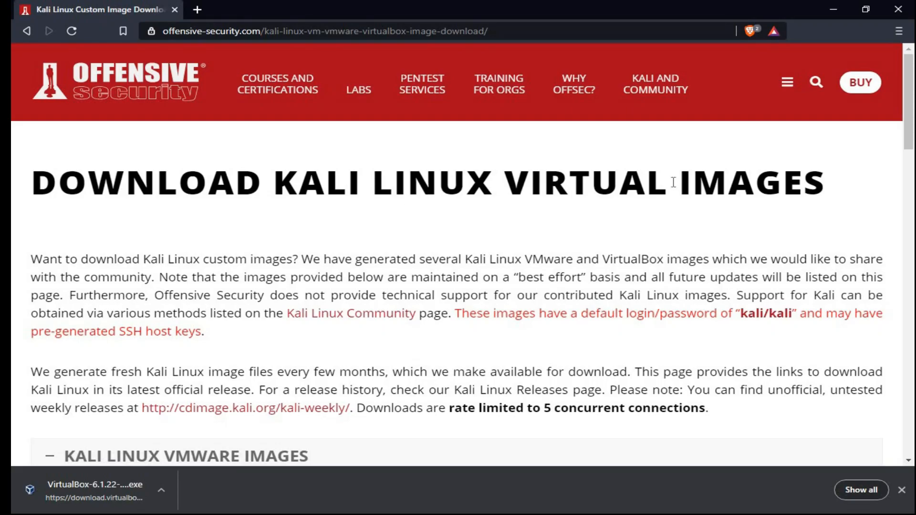
Expand the Kali Linux VirtualBox images and save the 64-Bit OVA as kali-linux-2021.1-vbox-amd64 in the Downloads folder.
scroll(590, 276, "down", 2)
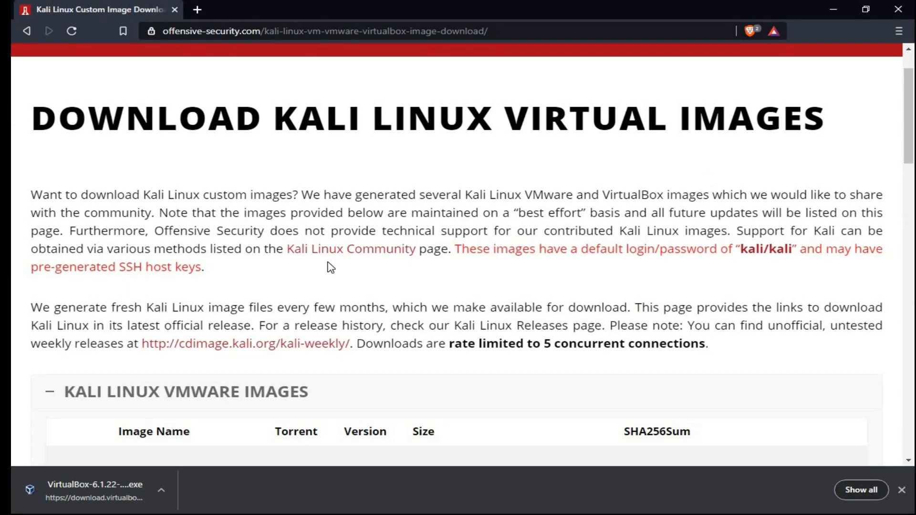
scroll(330, 267, "down", 4)
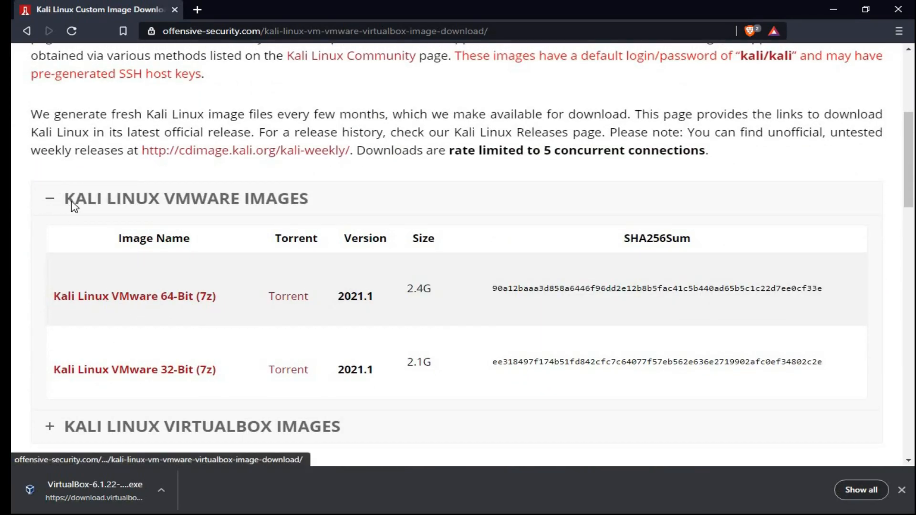
scroll(291, 242, "down", 2)
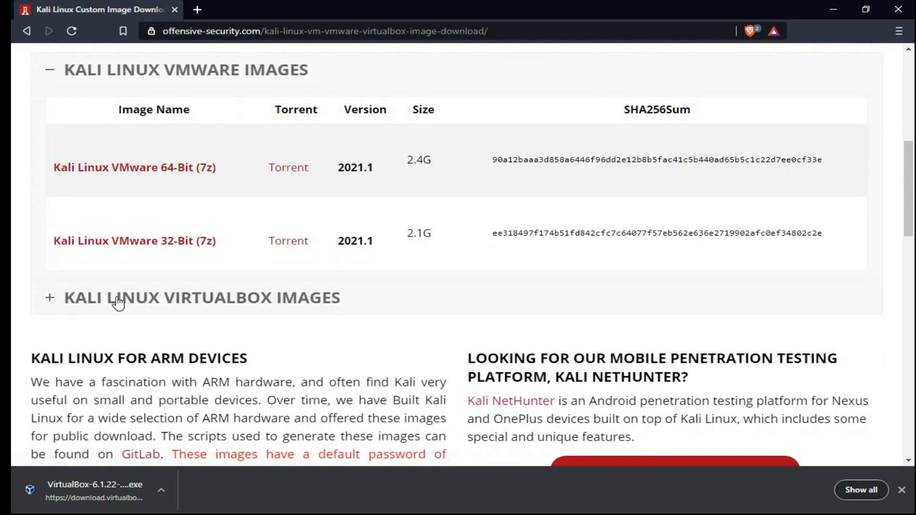
left_click(105, 305)
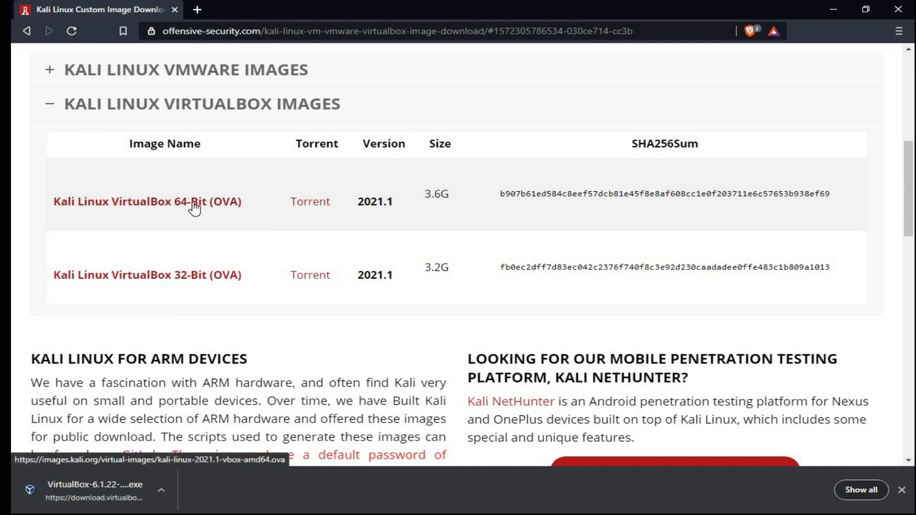
left_click(223, 204)
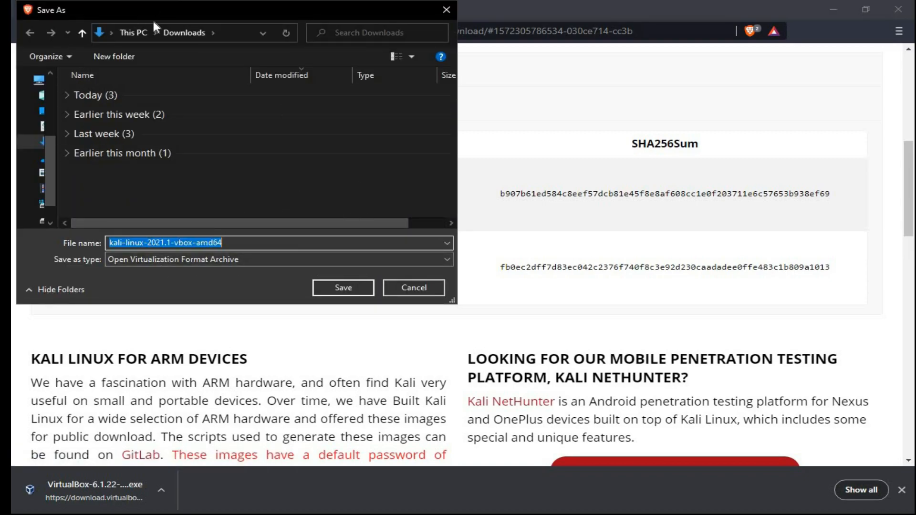
left_click(334, 287)
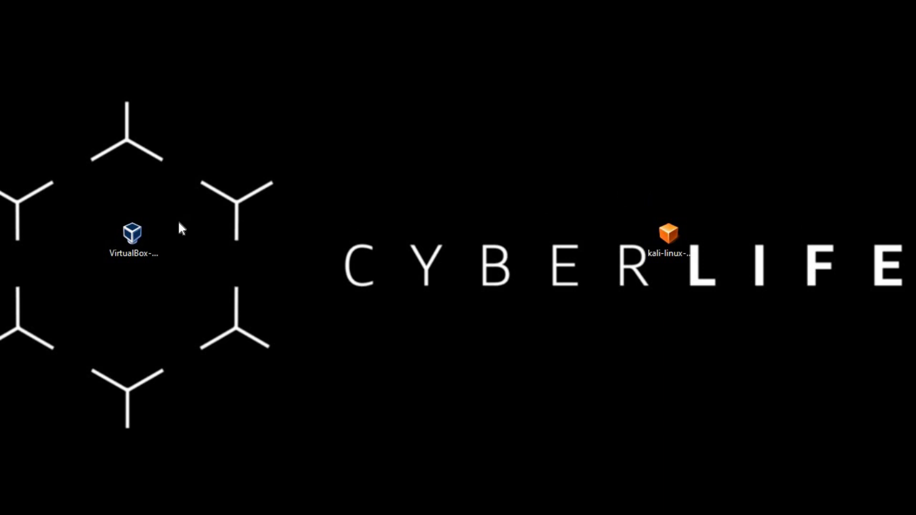
Run the VirtualBox 6.1.22 installer with the default features and shortcuts, and cancel the setup at the network interfaces warning.
double_click(133, 241)
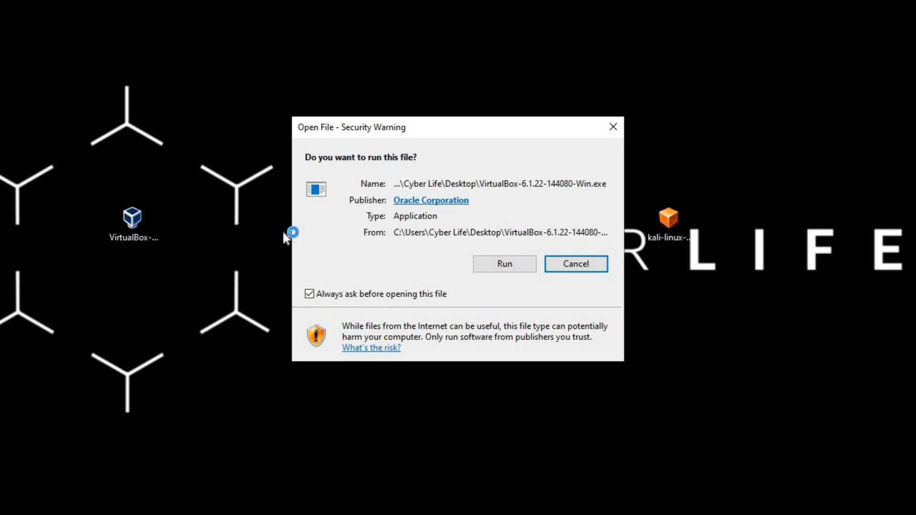
left_click(506, 260)
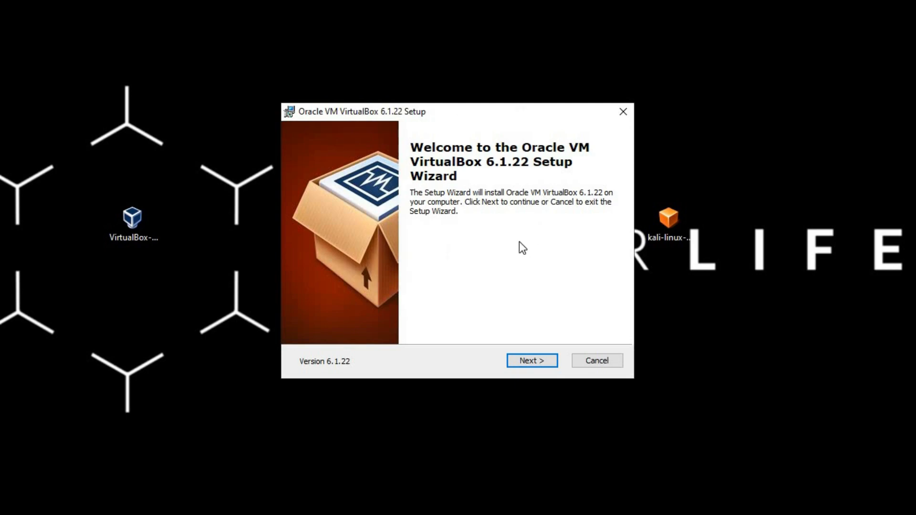
left_click(543, 356)
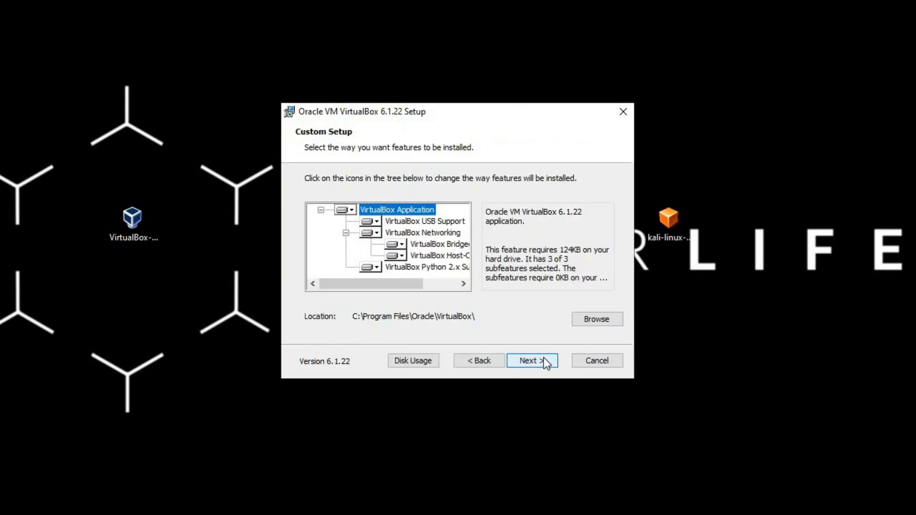
left_click(543, 357)
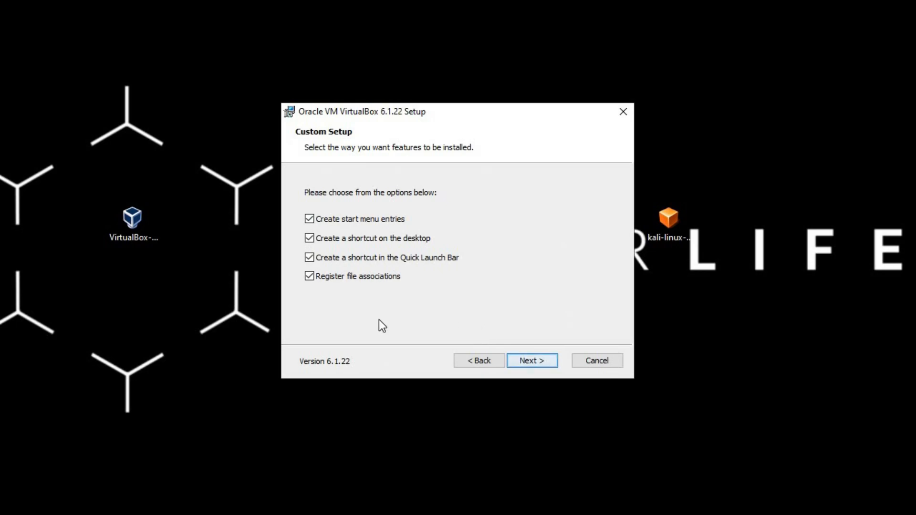
left_click(520, 361)
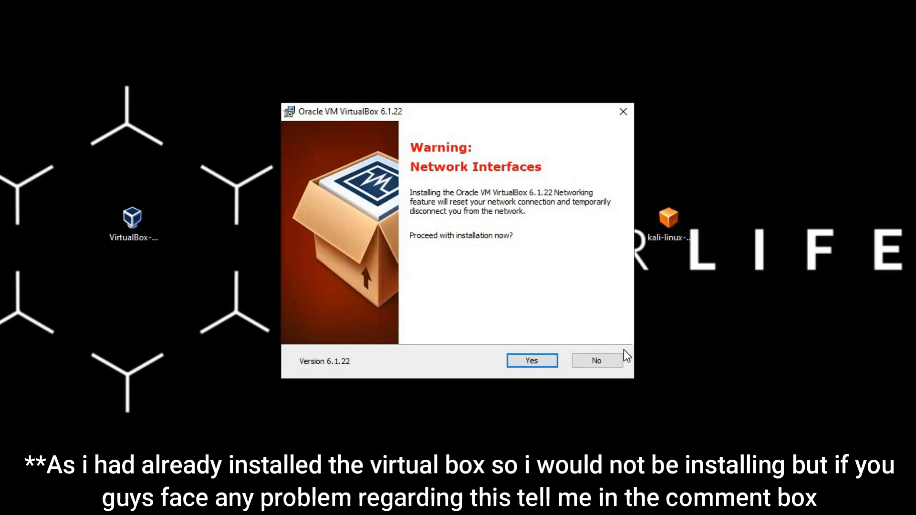
left_click(596, 361)
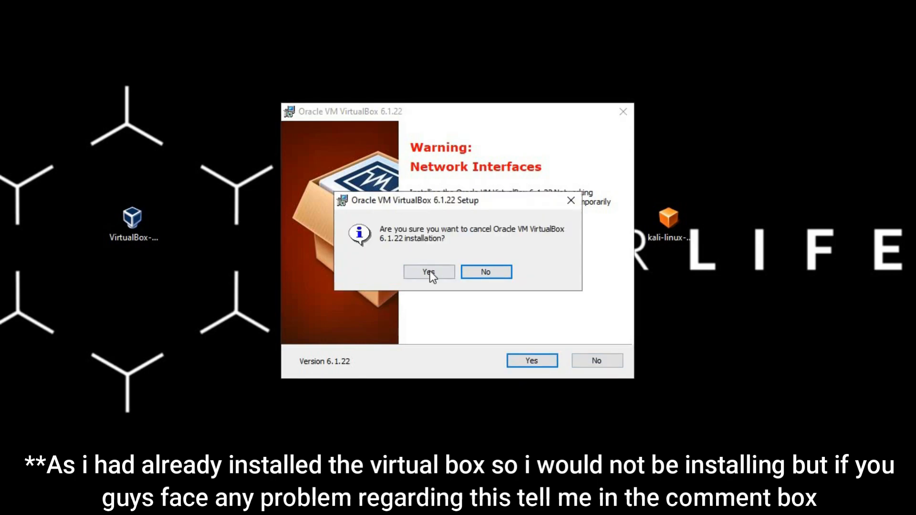
left_click(444, 271)
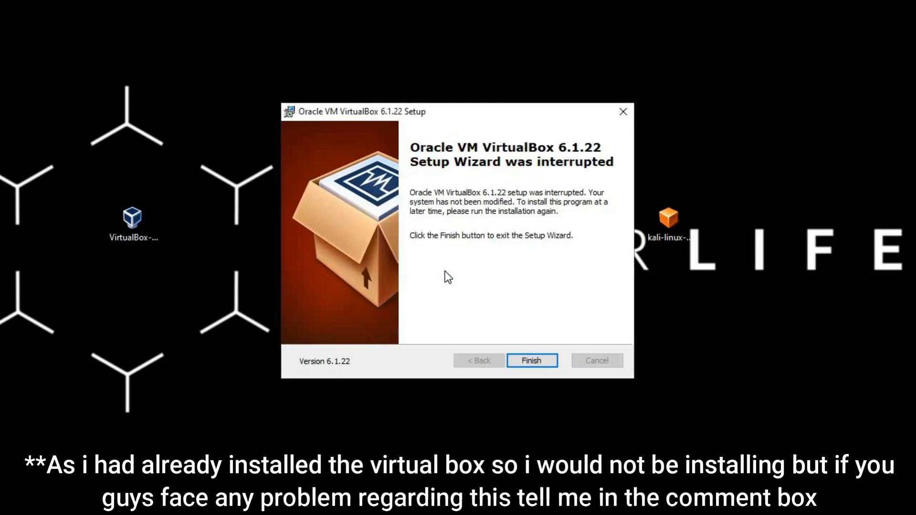
left_click(538, 357)
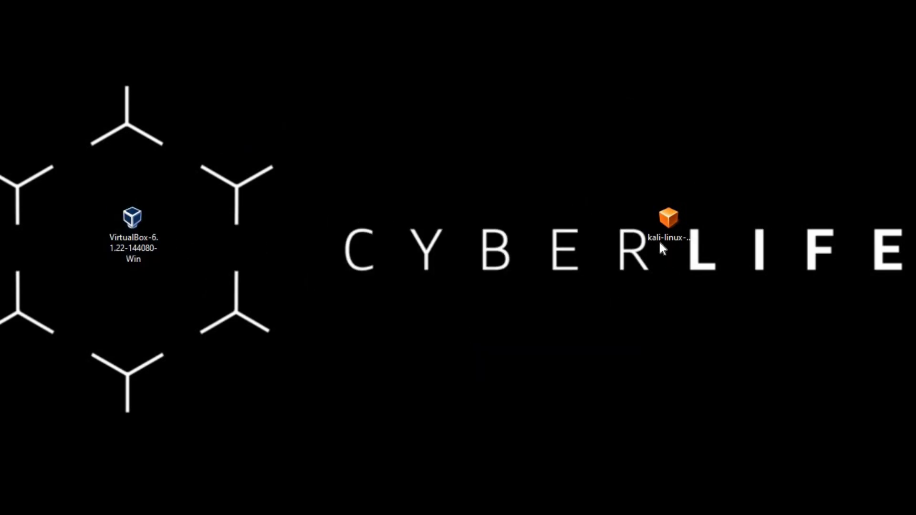
Import the kali-linux-2021.1-vbox-amd64 appliance into VirtualBox with its suggested settings and accept the software license agreement.
left_click_drag(663, 233, 511, 181)
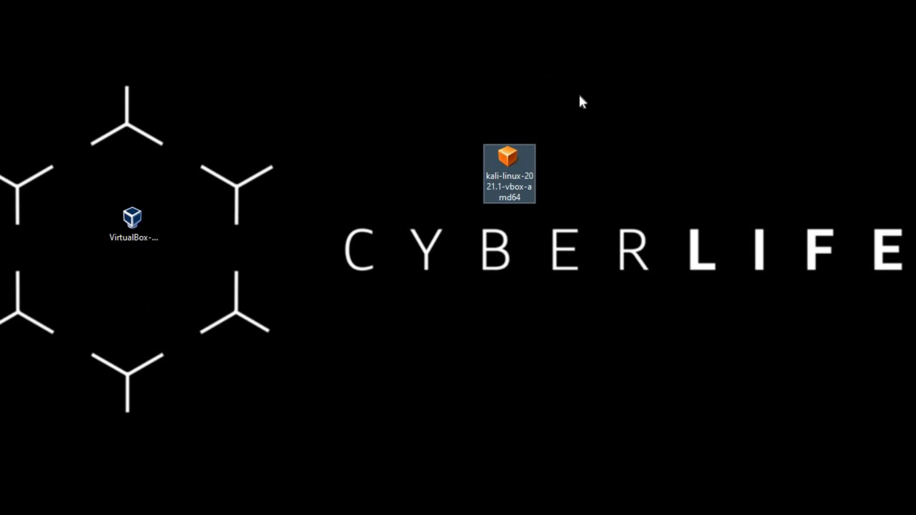
double_click(508, 170)
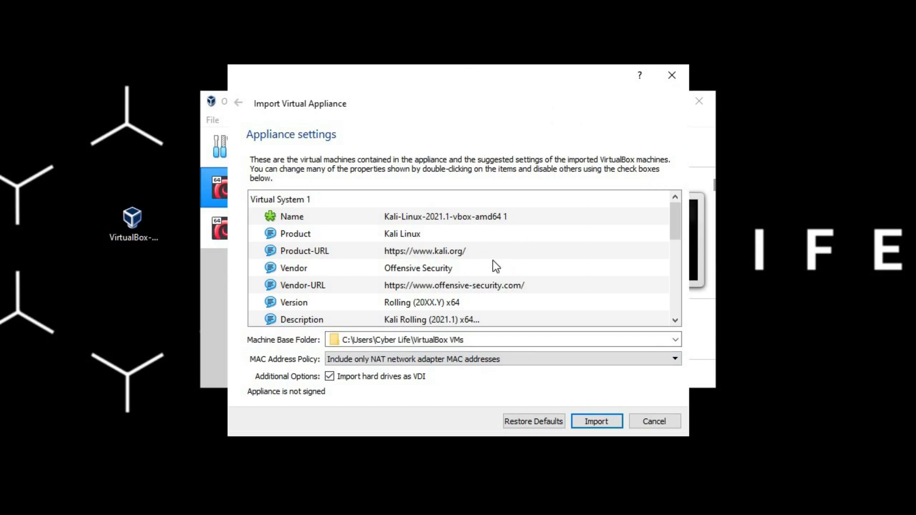
scroll(374, 233, "down", 2)
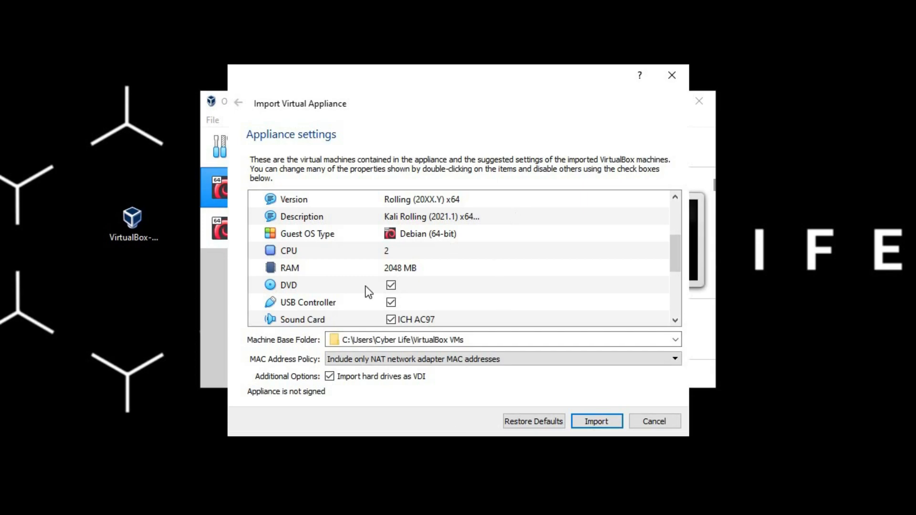
left_click(593, 423)
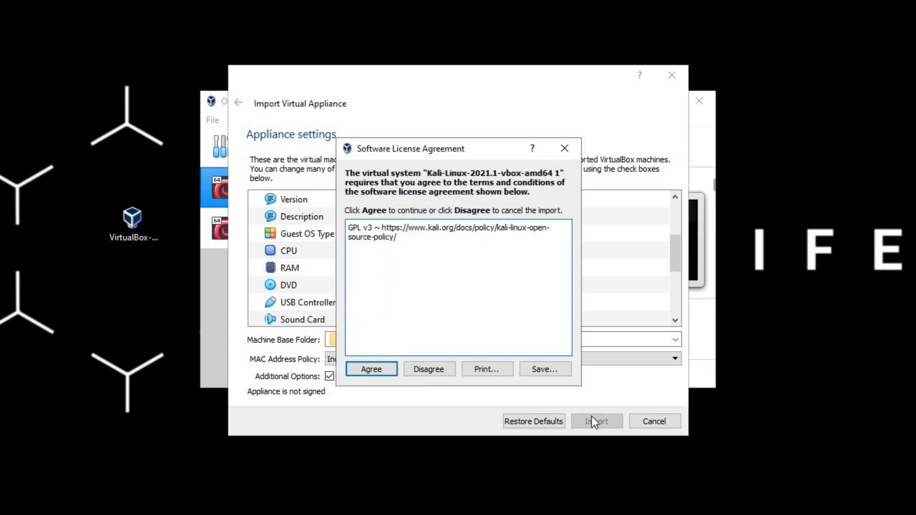
left_click(379, 370)
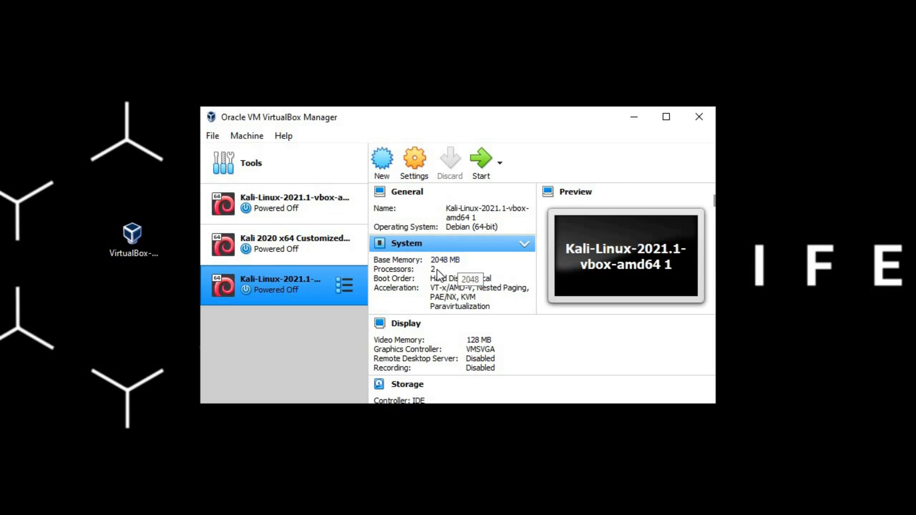
Review the imported Kali virtual machine's details, from system and storage to the login credentials in its description.
scroll(463, 305, "down", 1)
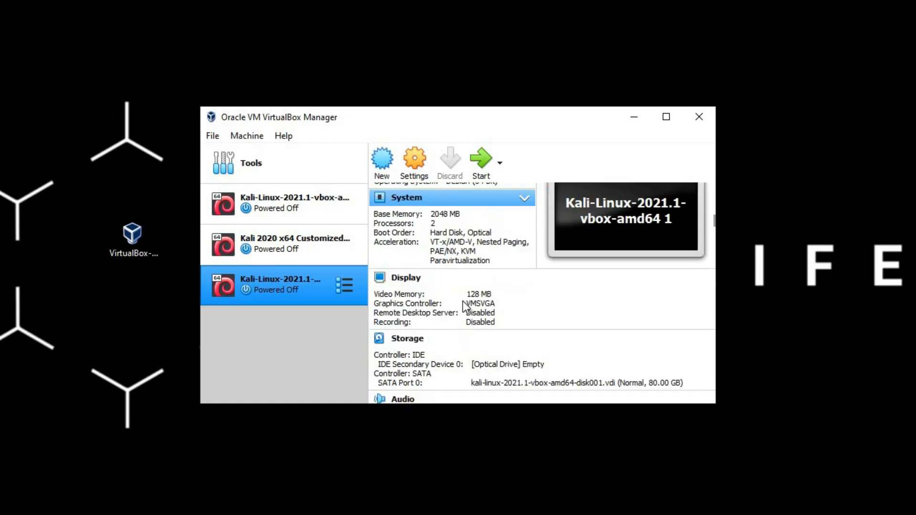
scroll(457, 290, "down", 1)
scroll(454, 320, "down", 1)
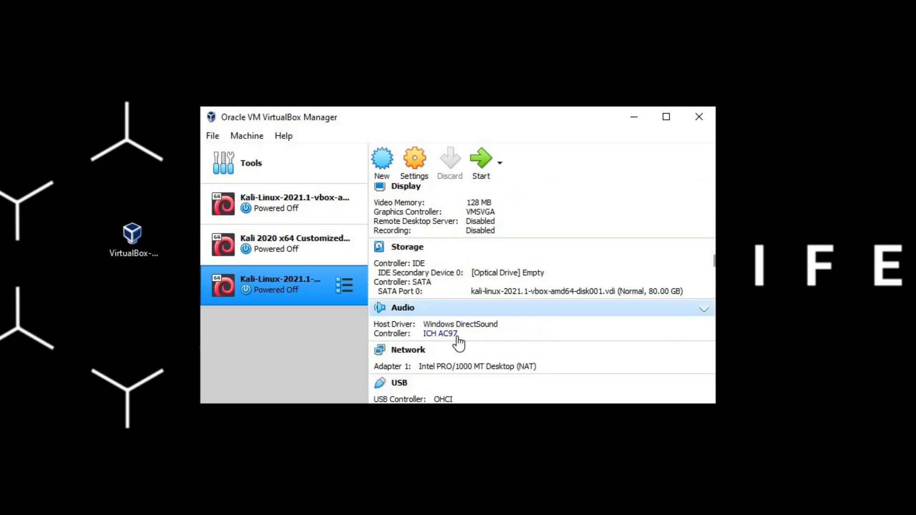
scroll(458, 343, "down", 3)
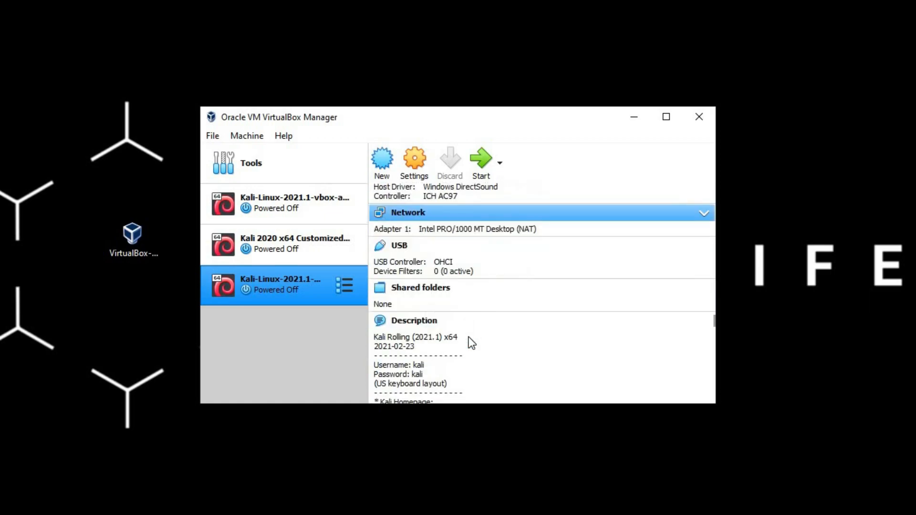
scroll(469, 339, "down", 1)
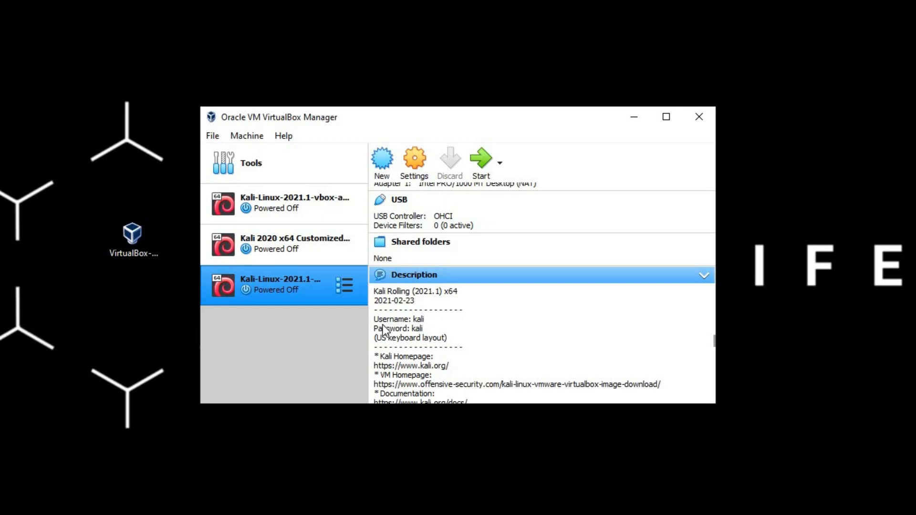
scroll(608, 310, "up", 10)
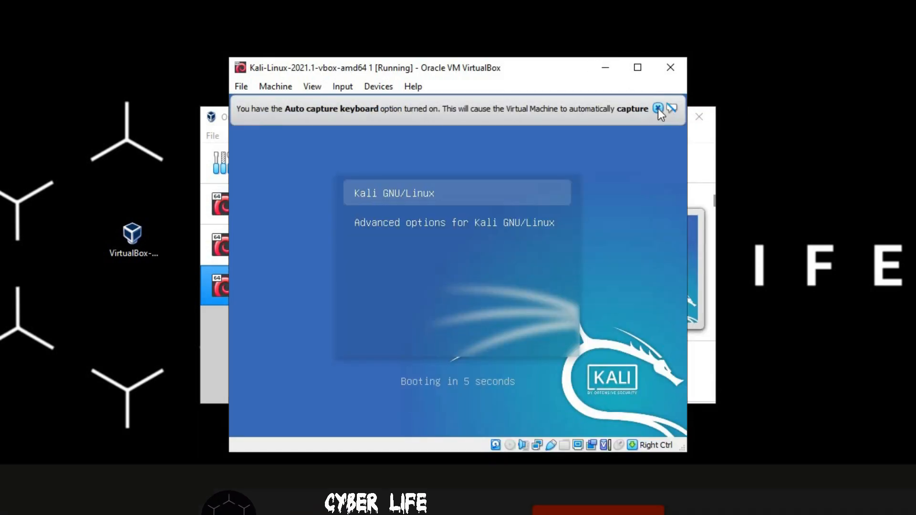
Dismiss the keyboard capture and mouse pointer integration notices and enlarge the virtual machine window while Kali boots.
left_click(658, 108)
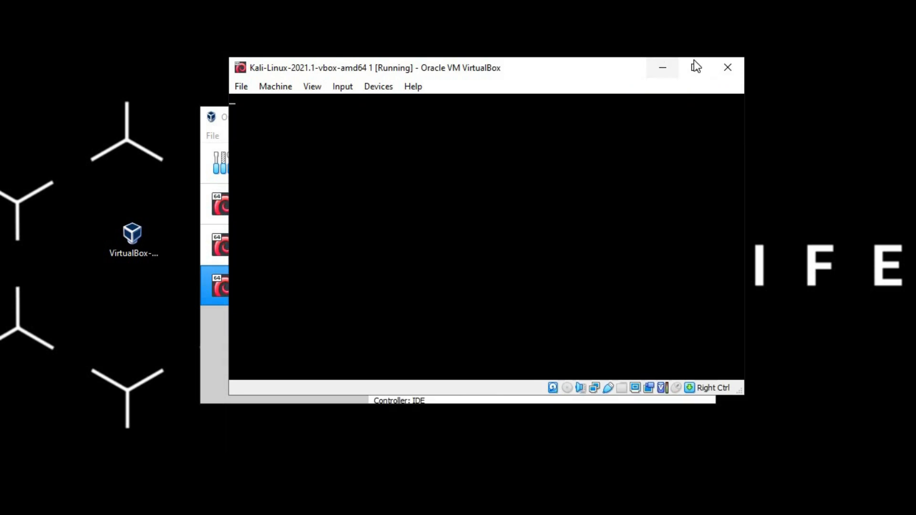
left_click_drag(178, 46, 129, 2)
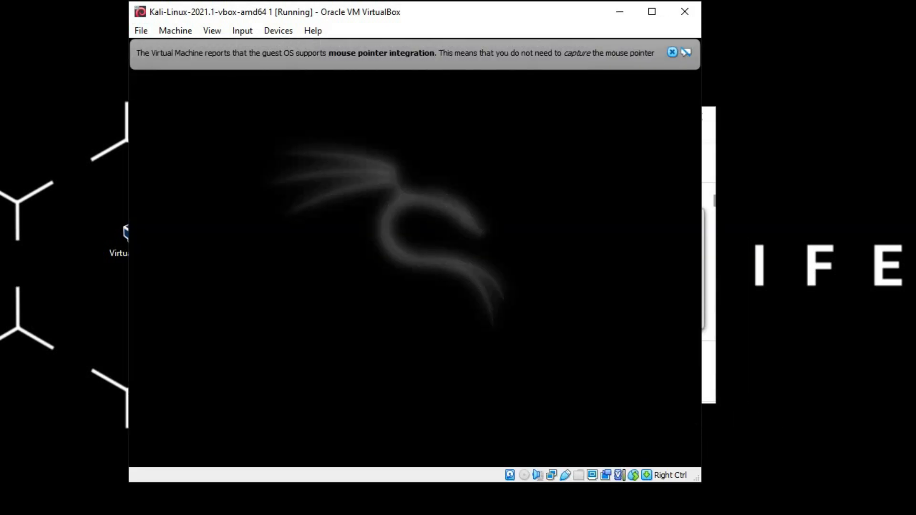
left_click_drag(701, 481, 781, 501)
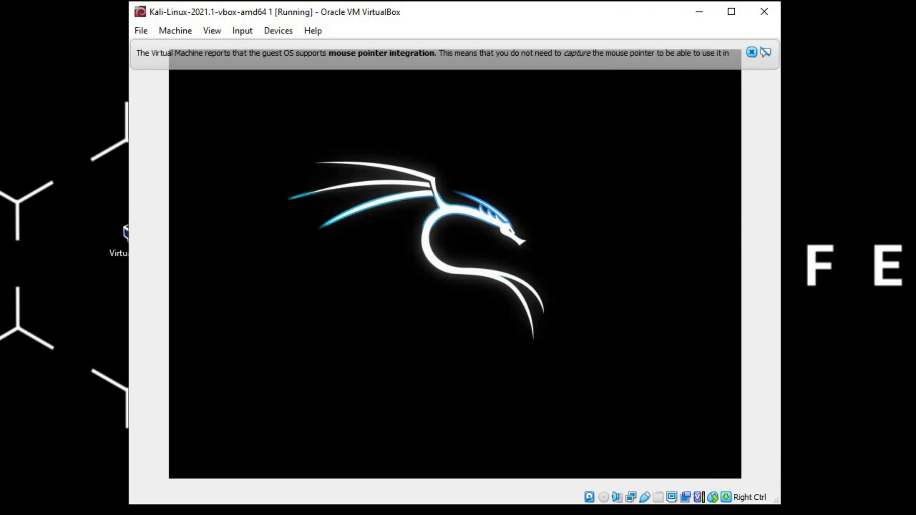
left_click(753, 52)
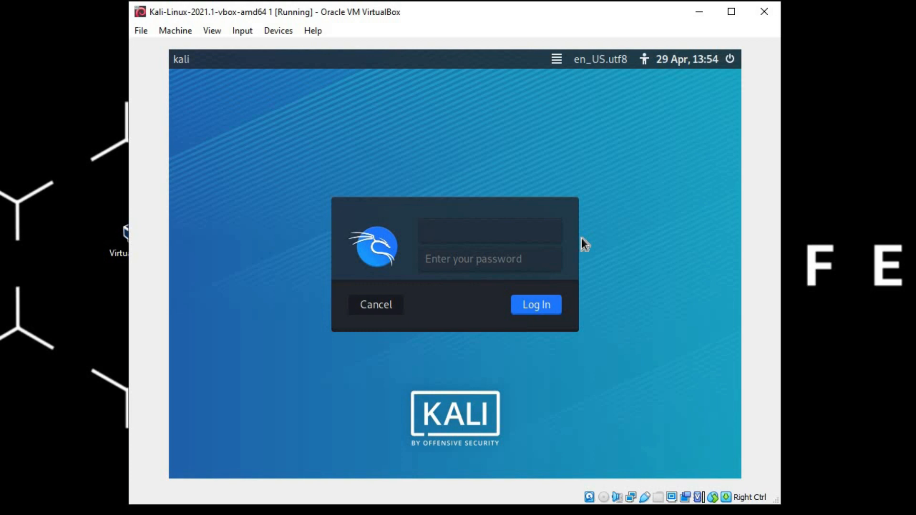
Log in to Kali by entering the default username and the account password.
type("kali")
key("Return")
type("kali")
key("Return")
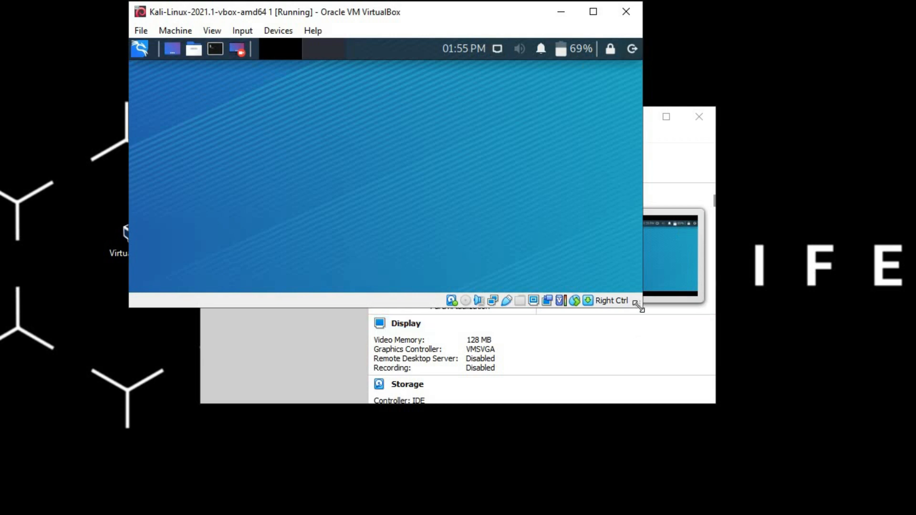
Maximize the virtual machine window and open a terminal placed near the middle of the Kali desktop.
left_click_drag(679, 384, 747, 477)
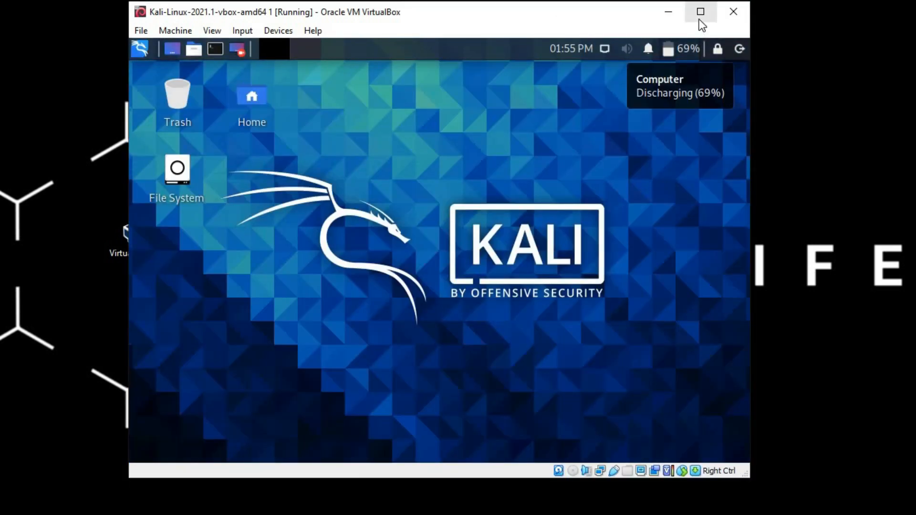
left_click(700, 19)
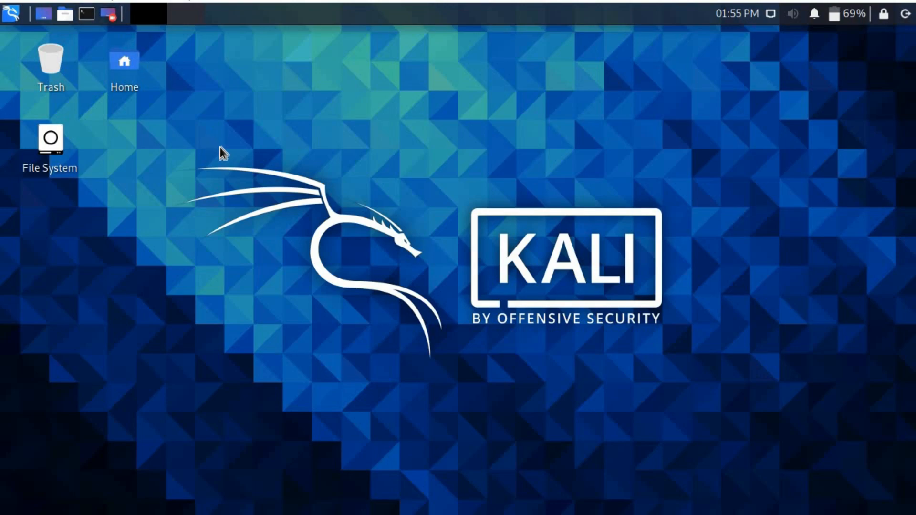
key("ctrl+alt+t")
left_click_drag(436, 41, 562, 150)
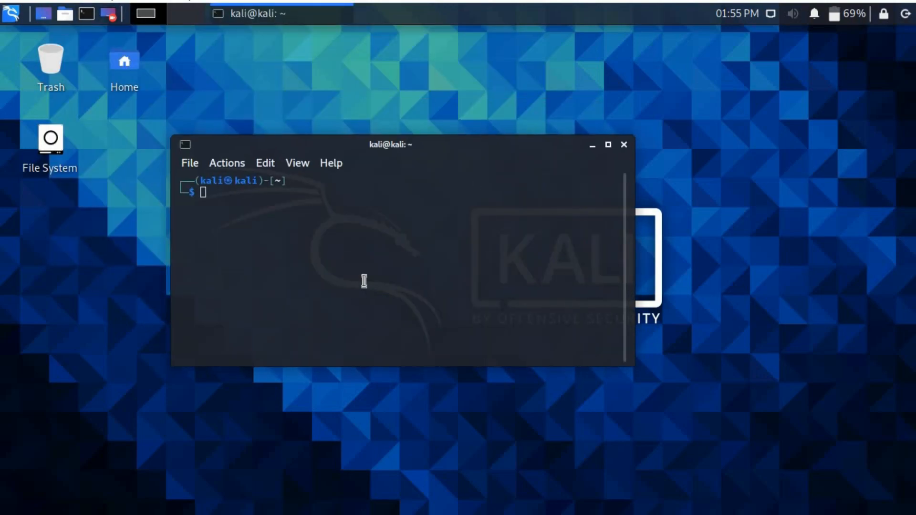
Enlarge the terminal text by zooming in three times.
right_click(353, 289)
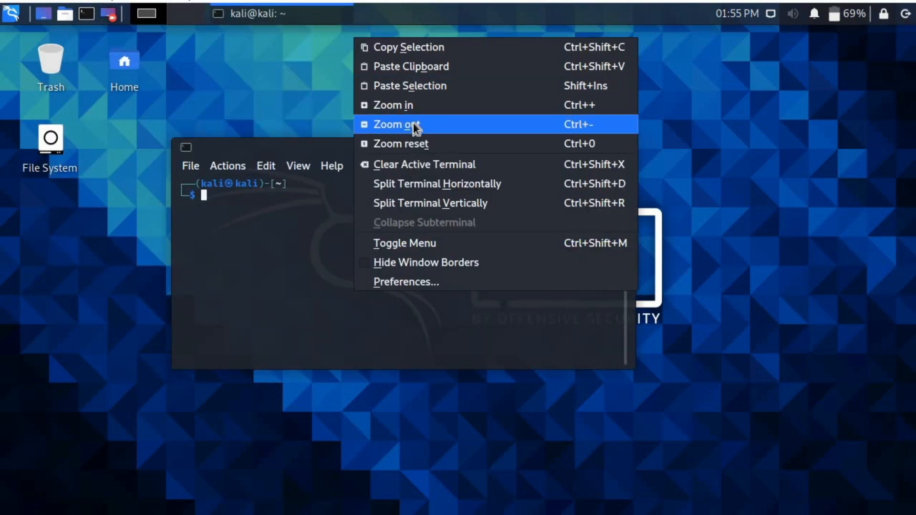
left_click(420, 106)
right_click(401, 252)
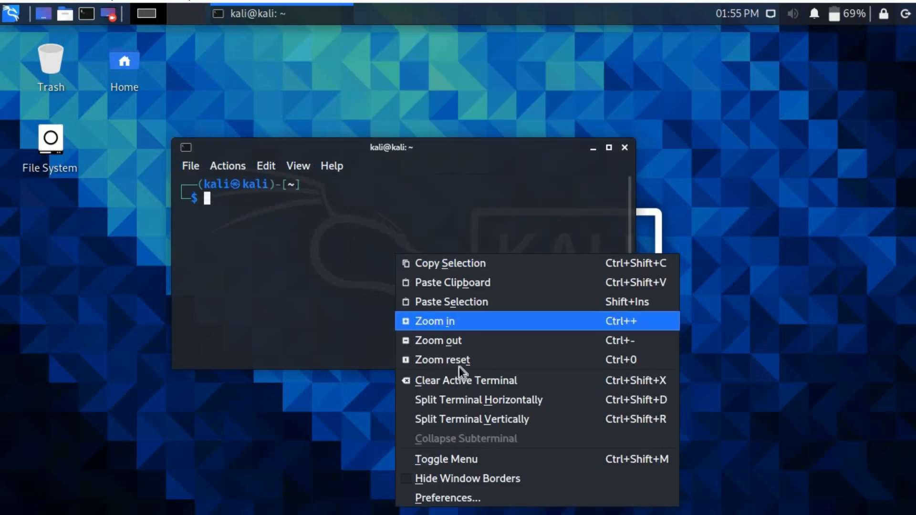
left_click(479, 325)
right_click(472, 275)
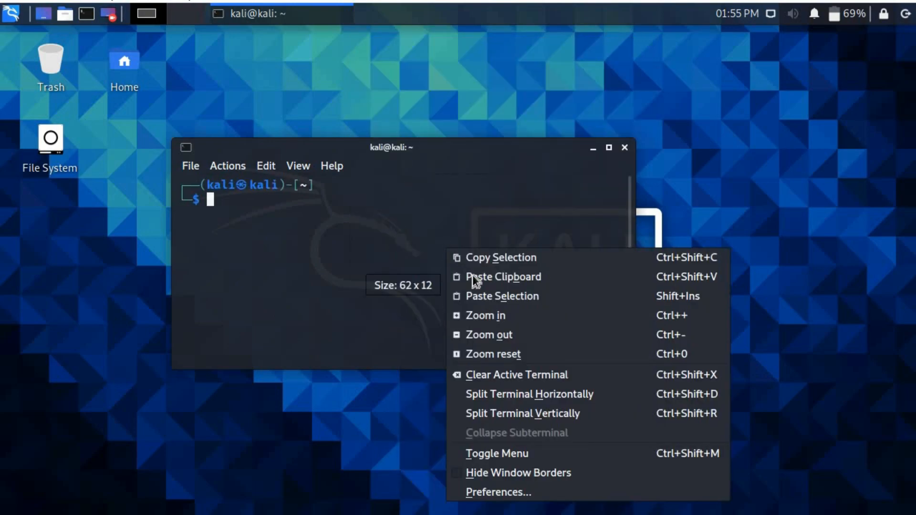
left_click(517, 316)
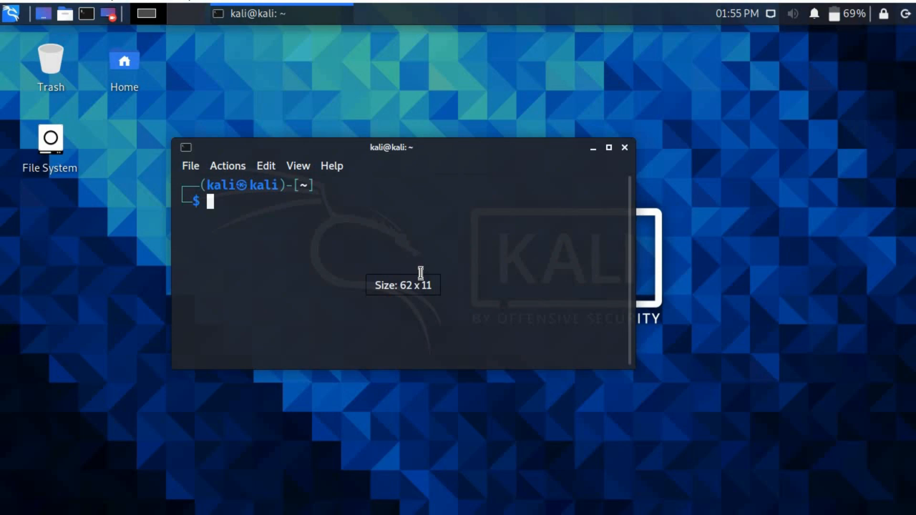
Check the wireless interfaces with the iwconfig command and close the terminal window.
type("iwconfig")
key("Return")
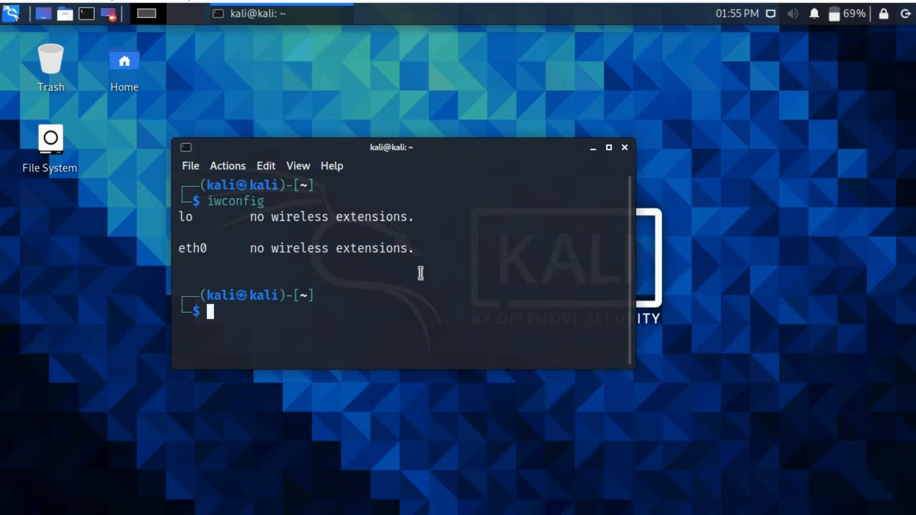
left_click(624, 148)
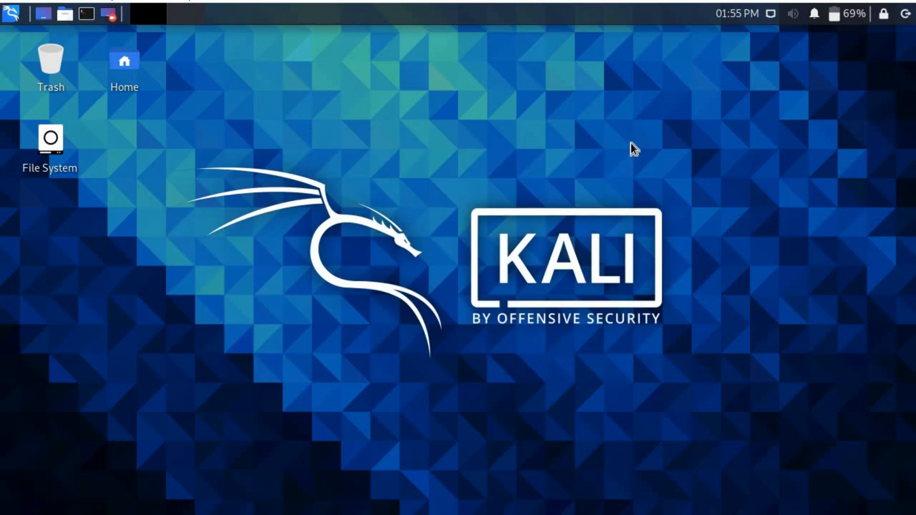
Shut down the Kali virtual machine from its log-out dialog and close the VirtualBox Manager.
left_click(904, 16)
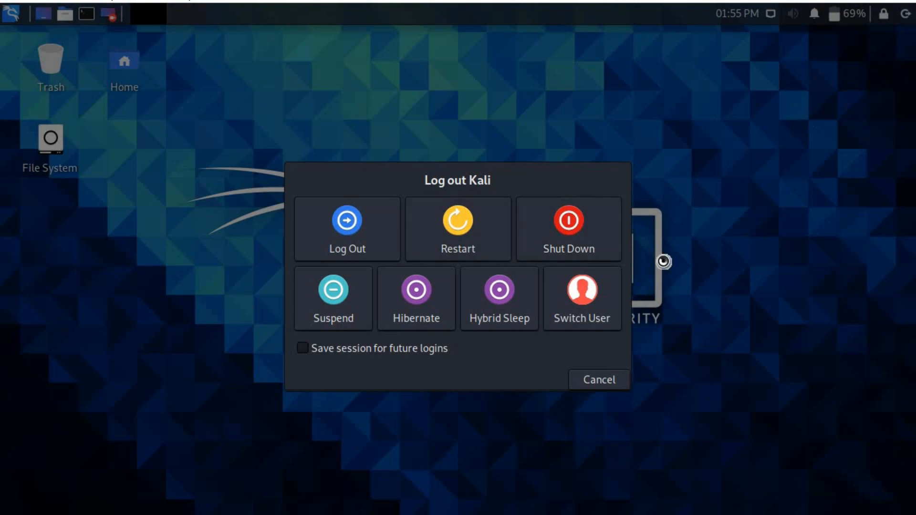
left_click(594, 382)
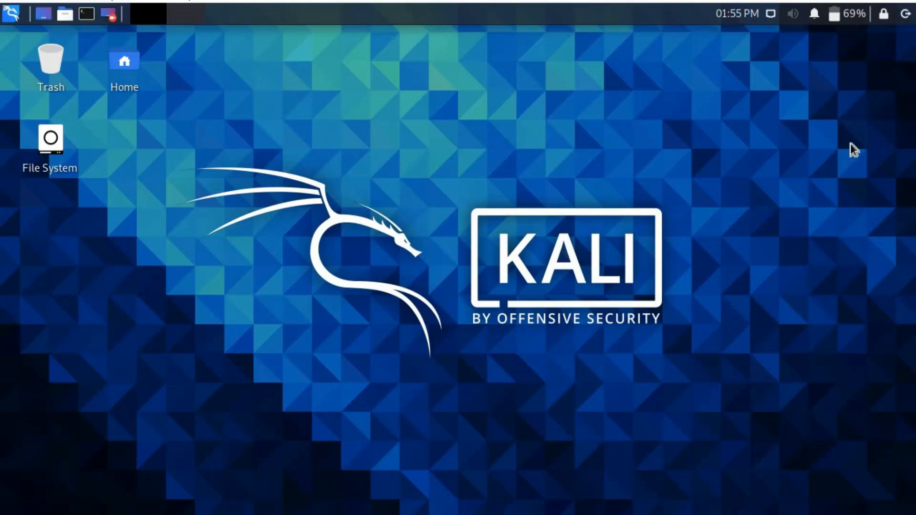
left_click(906, 14)
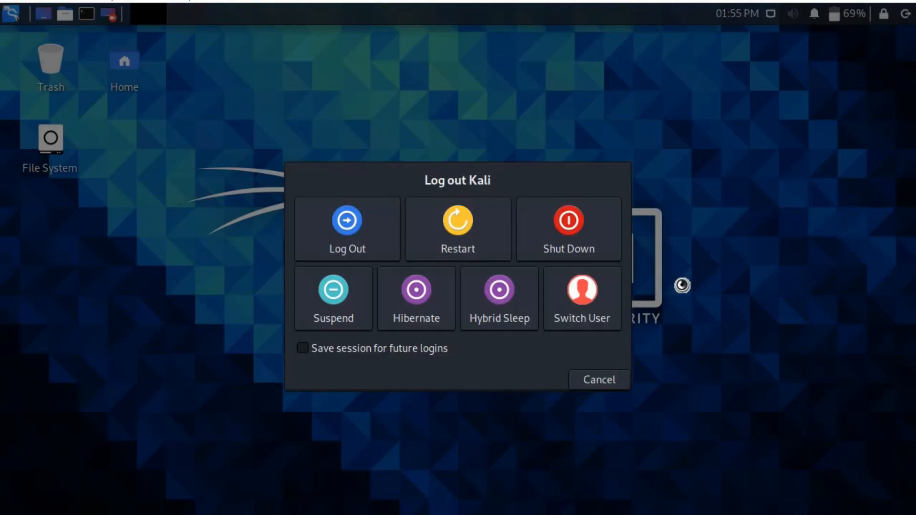
left_click(566, 229)
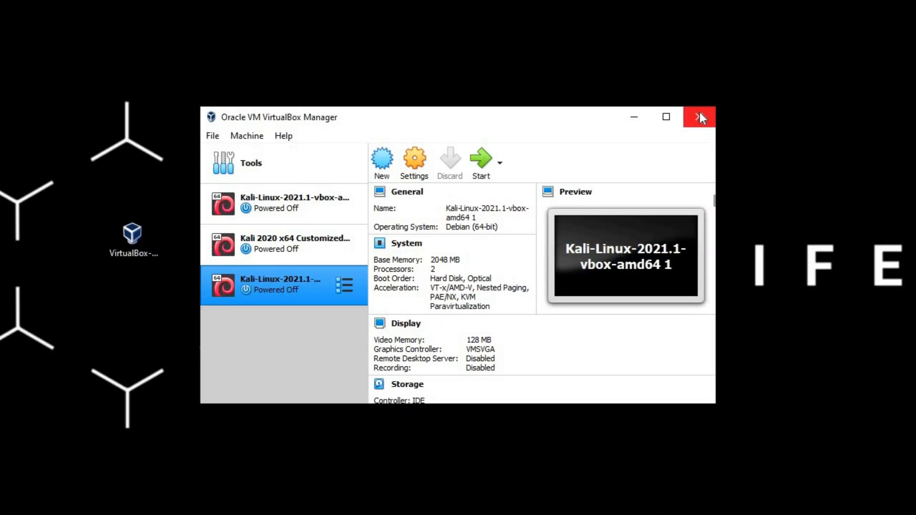
left_click(701, 114)
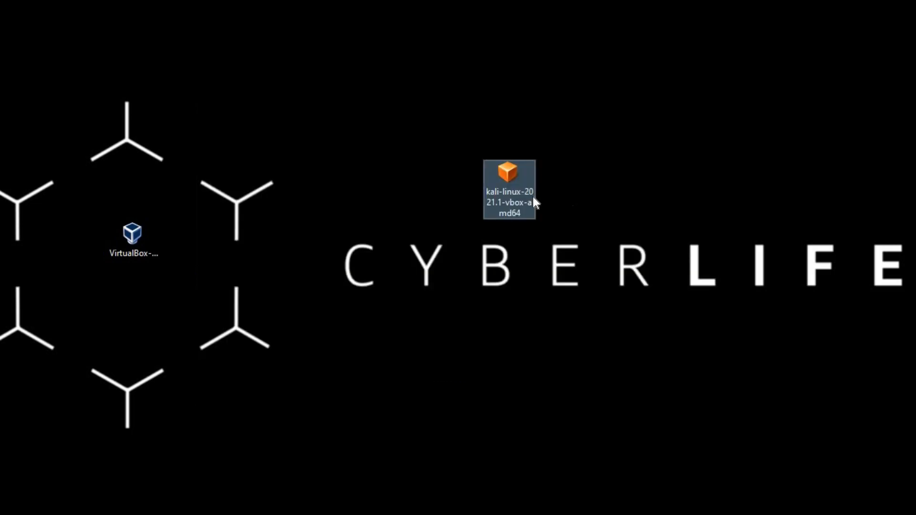
left_click(513, 181)
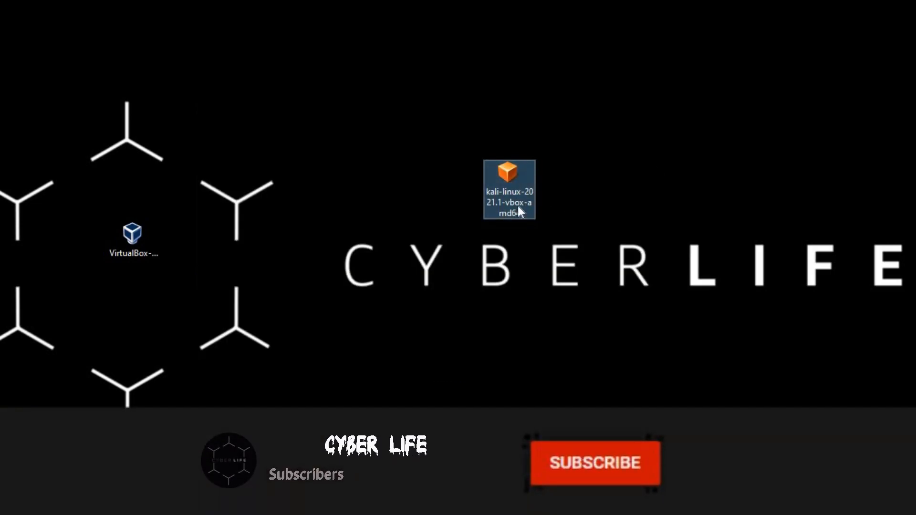